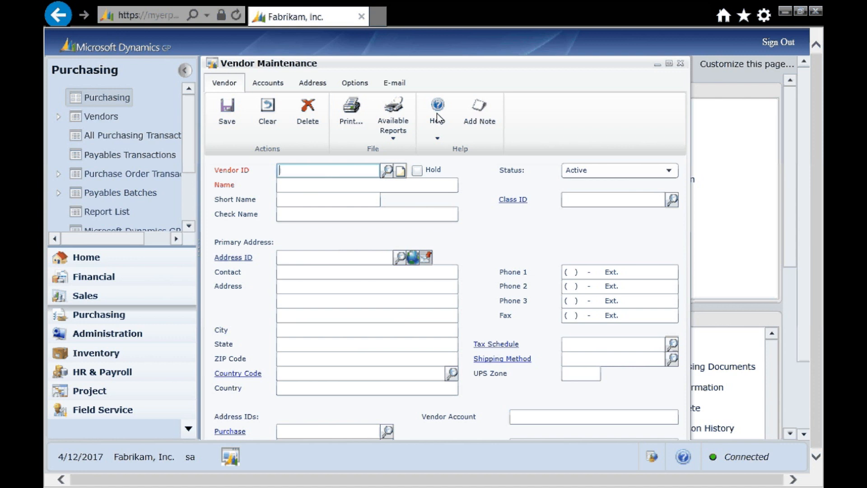
Create vendor EASTCOUNTY001 with the name East County Produce and assign it the vendor class USA-US-C
type("EASTCOUNTY001")
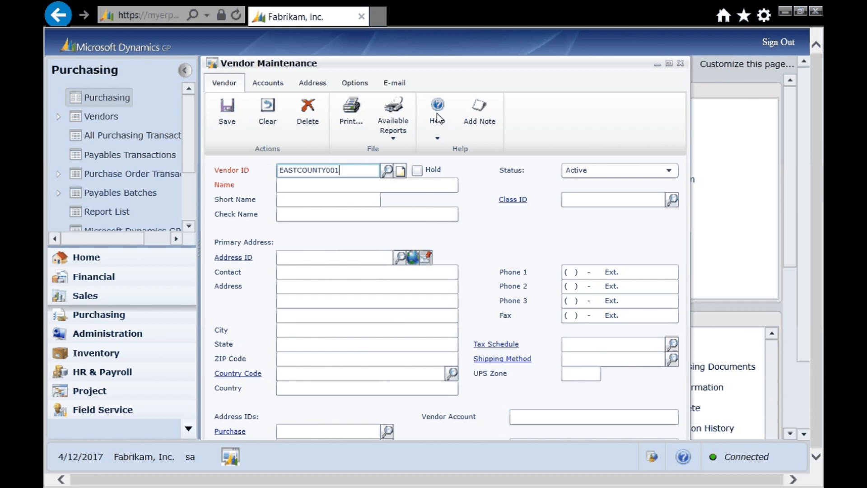
left_click(294, 186)
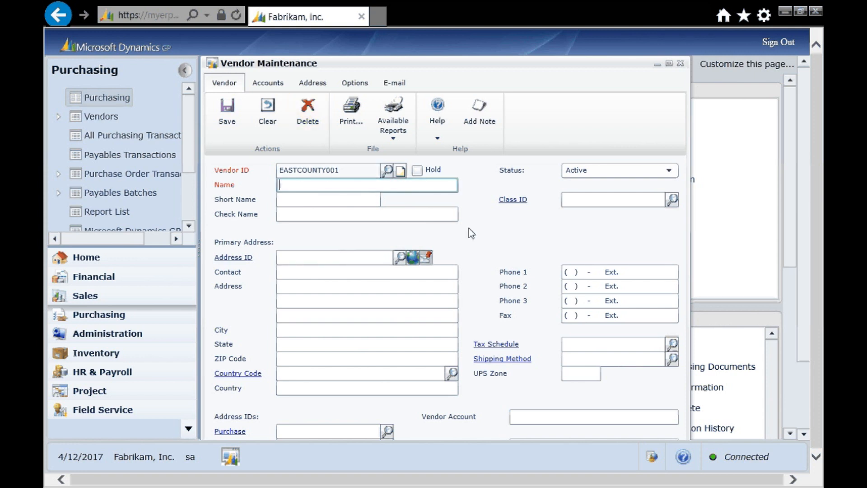
type("East County Produce")
key("Tab")
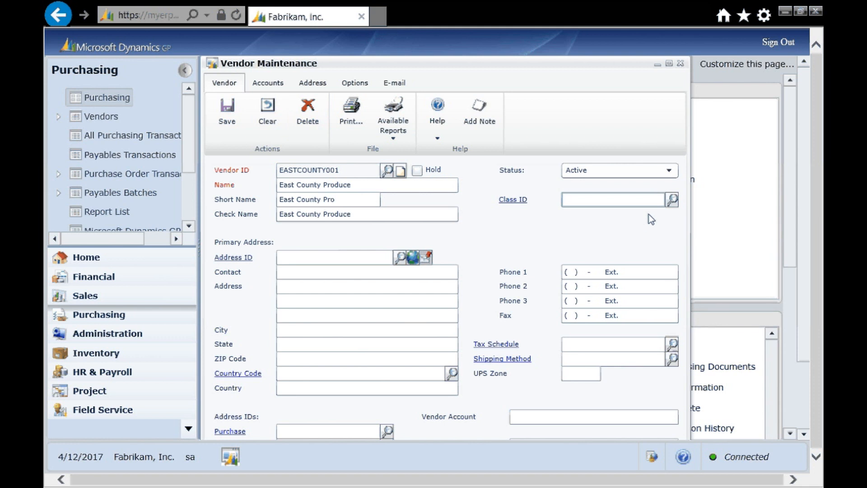
left_click(672, 199)
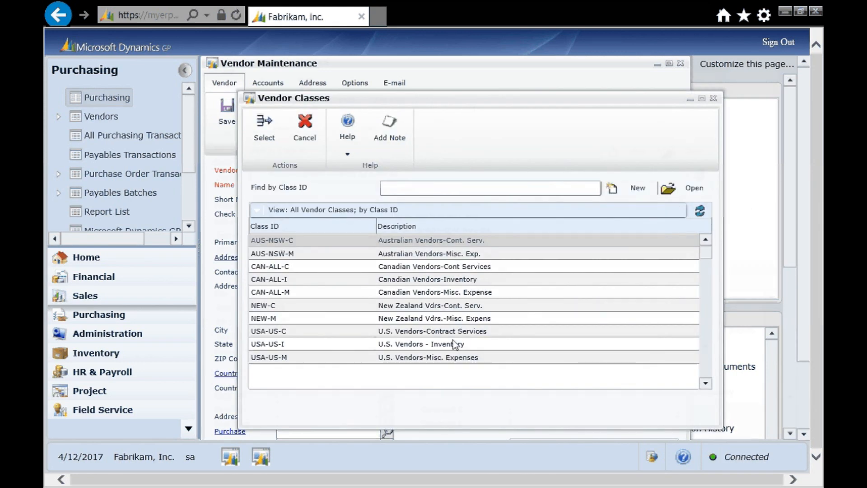
left_click(432, 294)
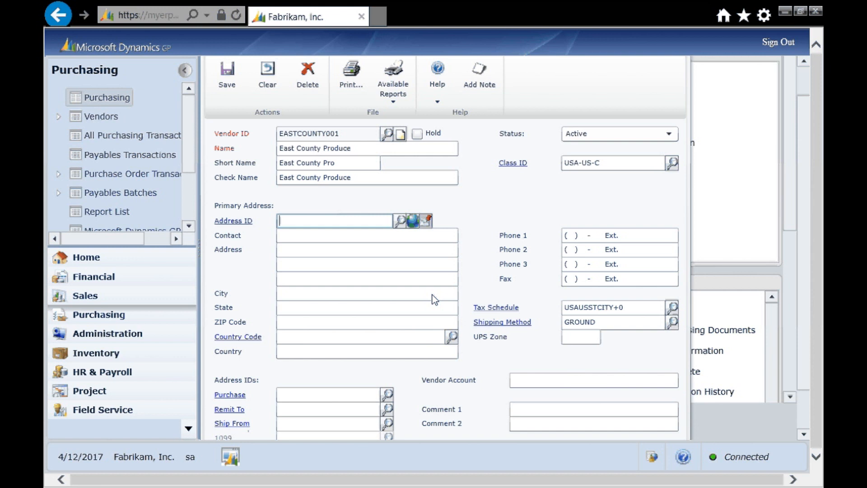
Set the primary address ID to PRIMARY, fill in the vendor's street address, and save the vendor record
type("PRIMARY")
key("Tab")
left_click(310, 253)
type("1100 Main")
key("Tab")
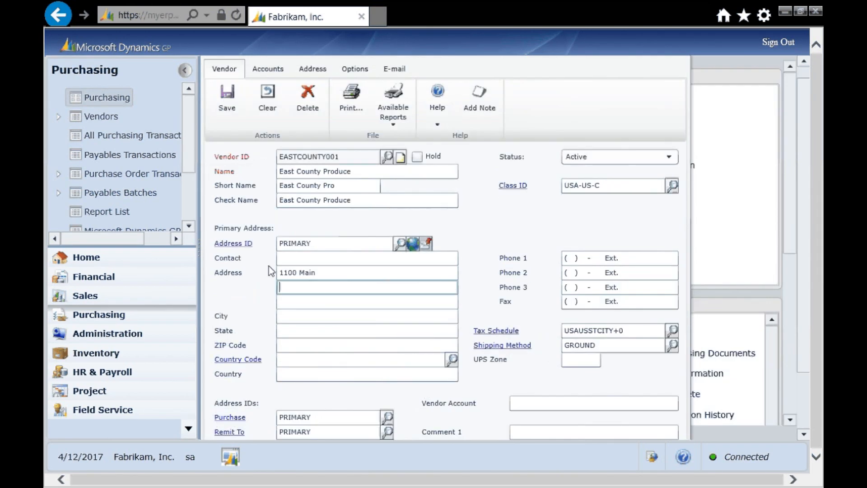
left_click(227, 99)
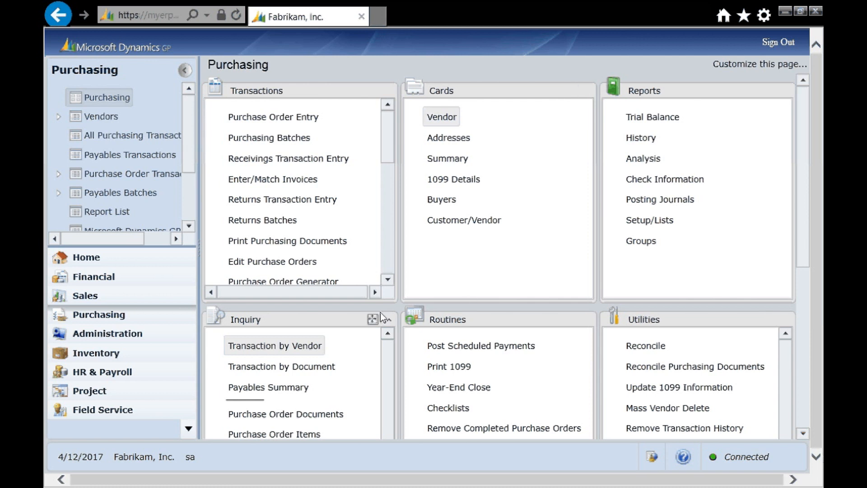
Open a new payables transaction entry, keep the document type Invoice, and enter the description Supplies
left_click(389, 264)
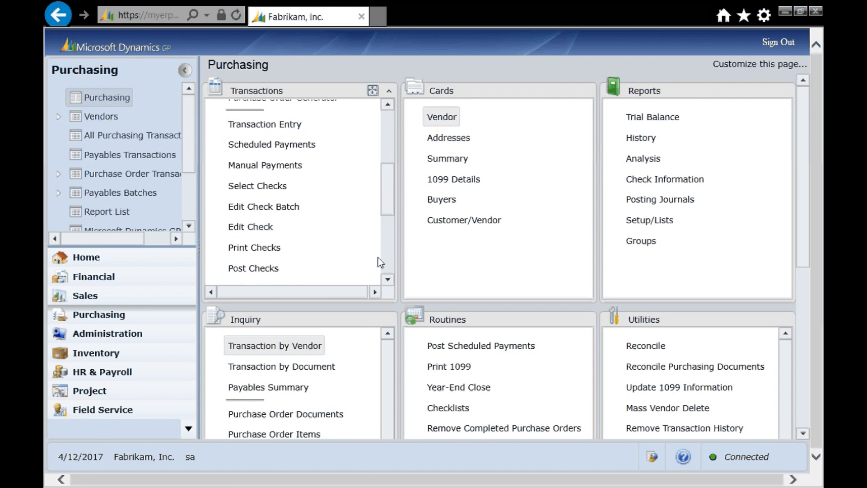
left_click(264, 125)
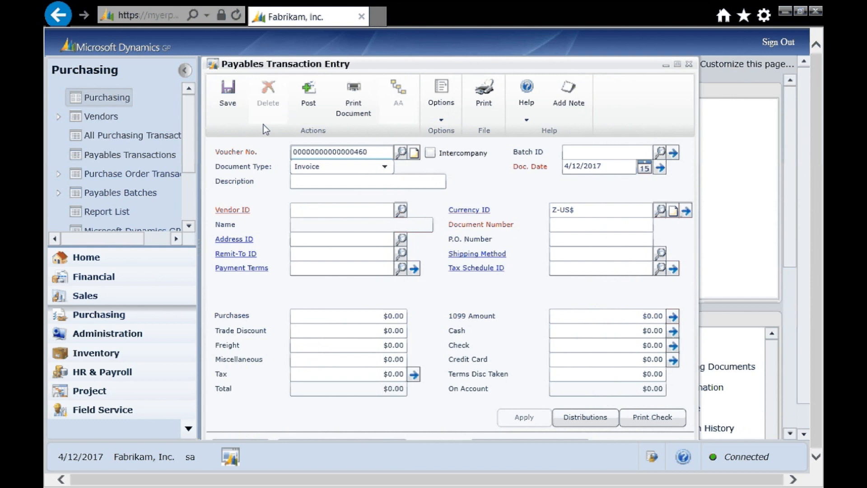
key("Tab")
left_click(384, 166)
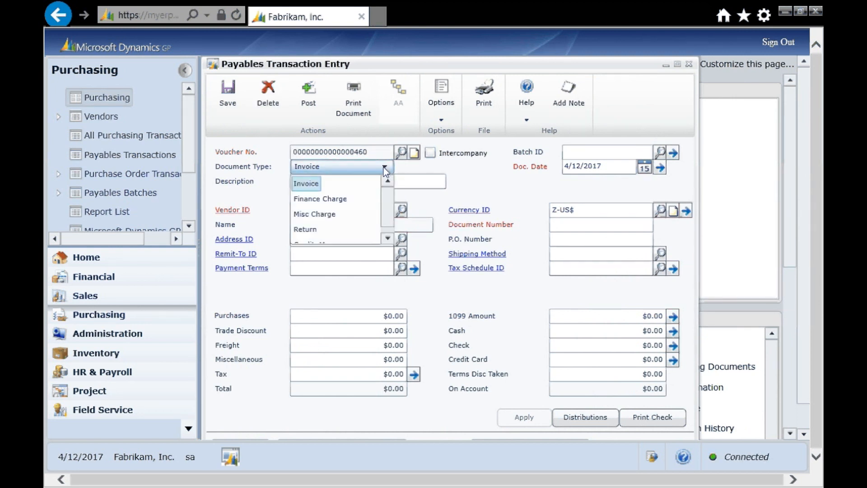
left_click(379, 167)
left_click(384, 180)
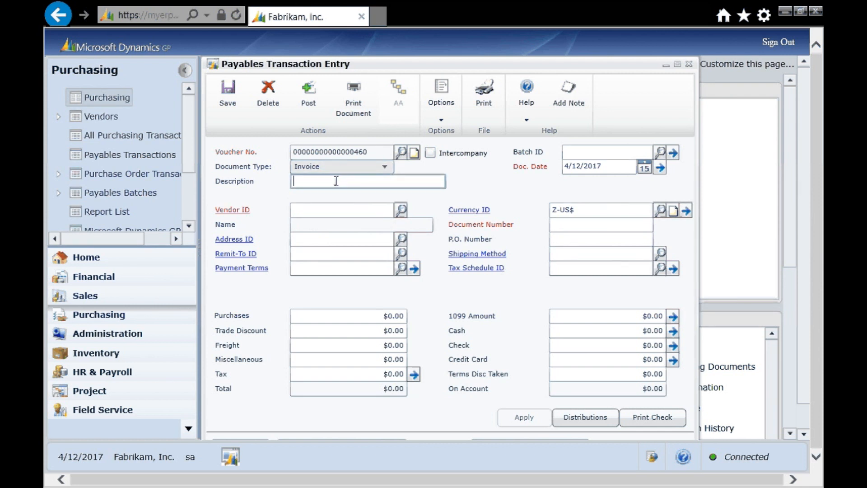
type("Supplies")
key("Tab")
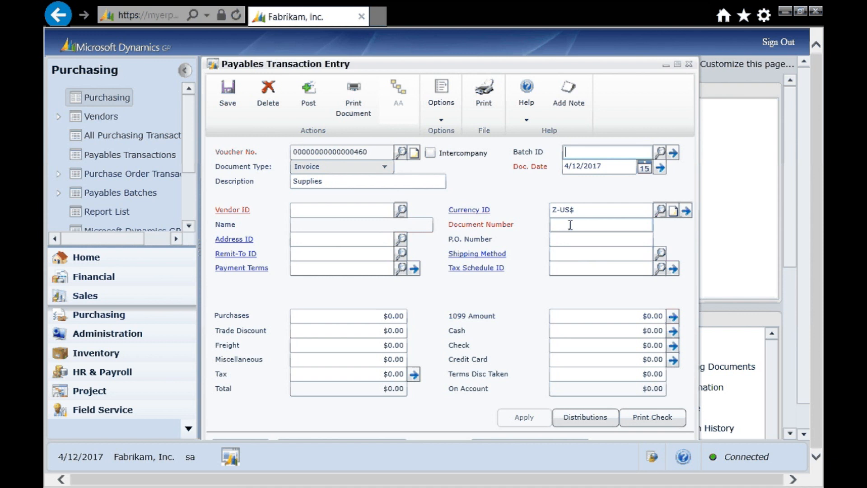
Keep the document date 4/12/2017 and look up vendor EASTCOUNTY001 for the invoice
left_click(605, 166)
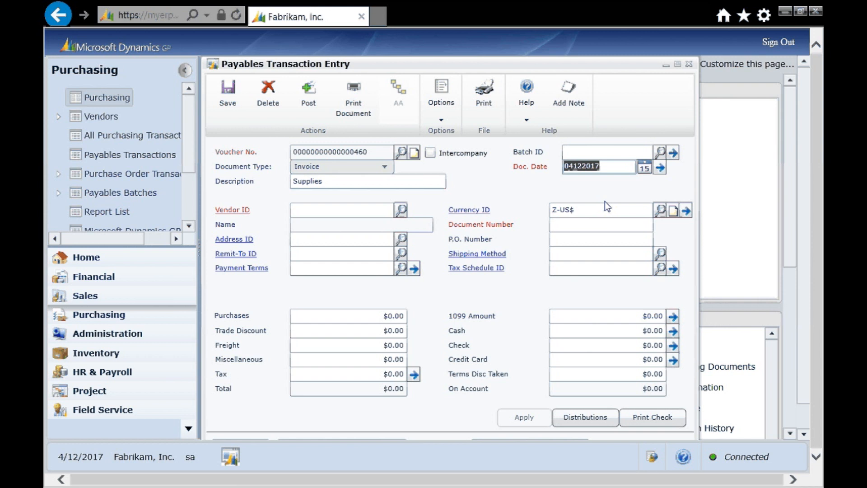
key("Tab")
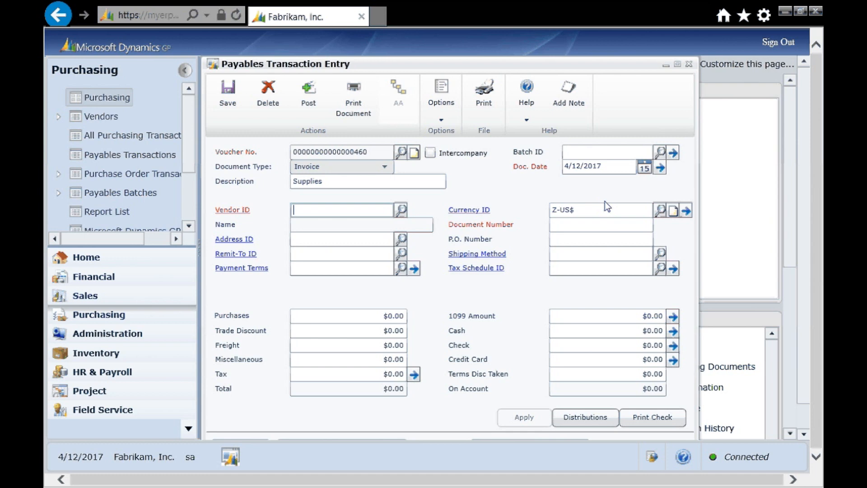
type("EAST")
left_click(401, 210)
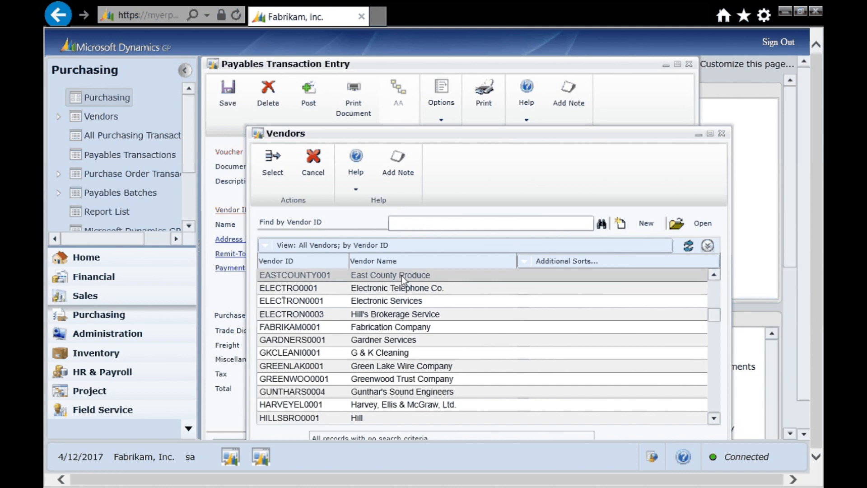
double_click(403, 279)
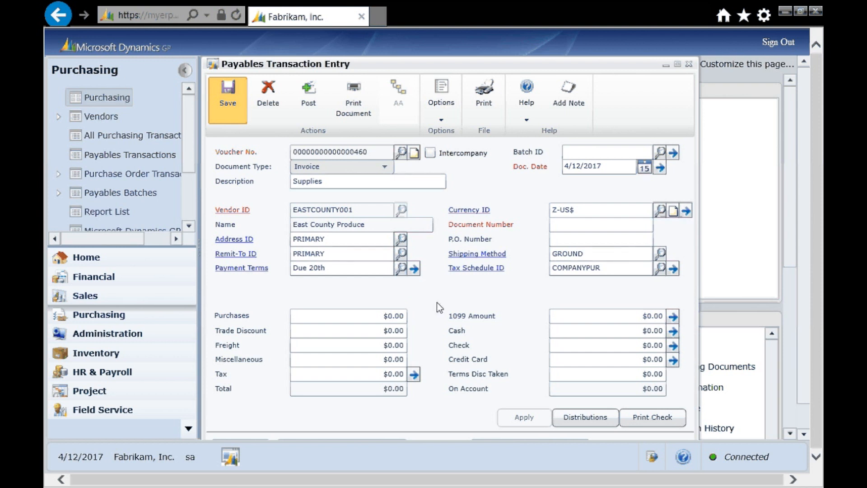
Enter document number 979787 and set the invoice's purchases amount to $1,200.00
left_click(569, 224)
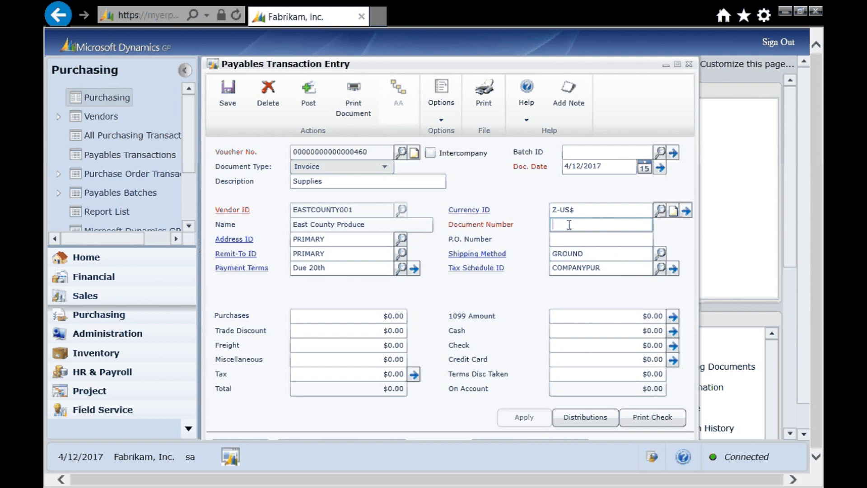
type("979787")
key("Tab")
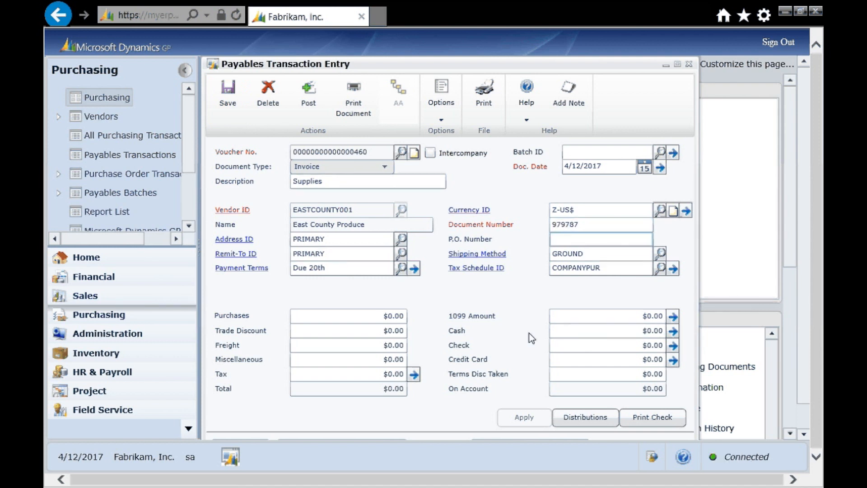
key("Tab")
key("Tab")
key("Tab")
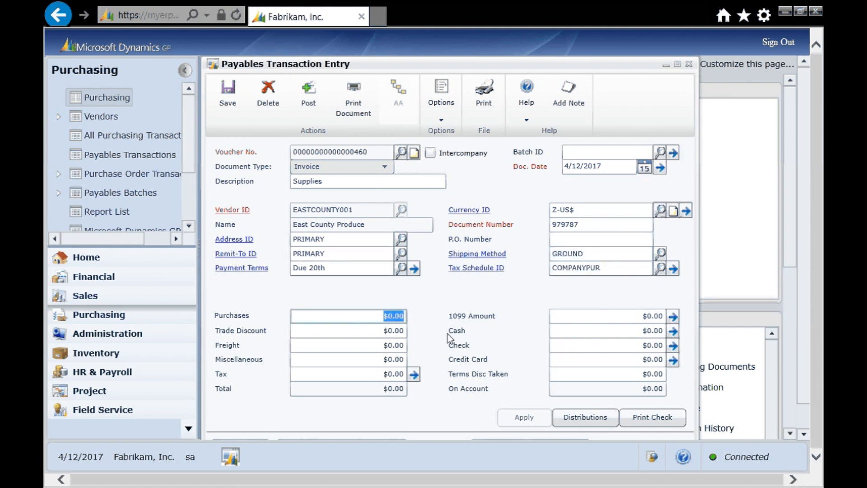
type("1200")
key("Tab")
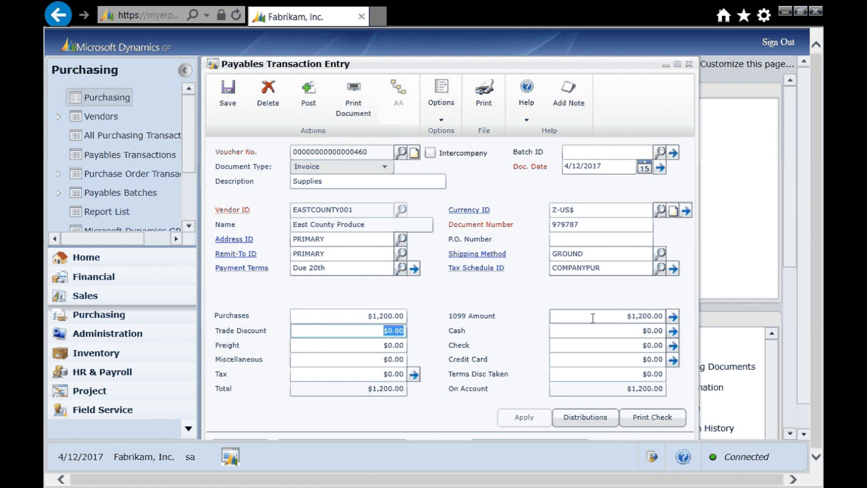
left_click(624, 316)
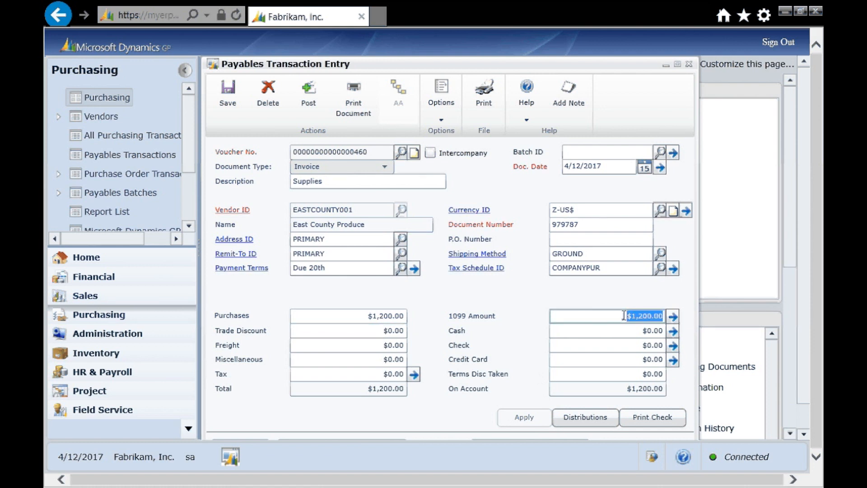
Review the invoice's account distributions with the line details expanded, and post the transaction
left_click(583, 419)
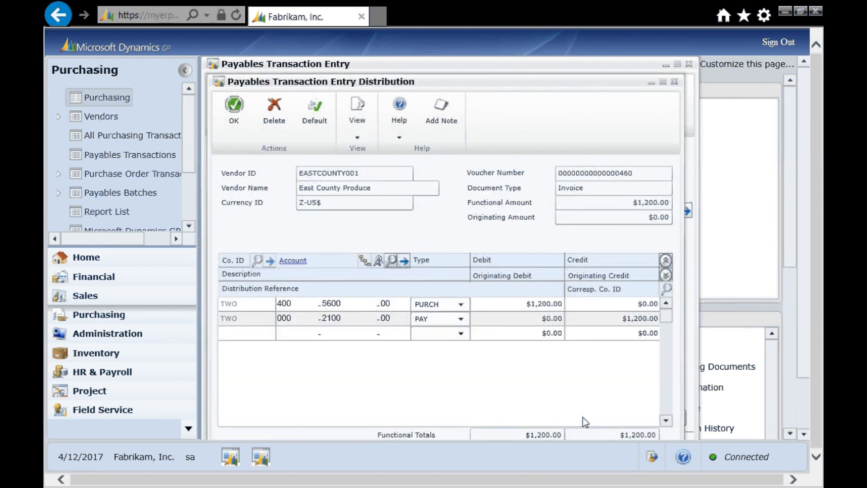
left_click(666, 274)
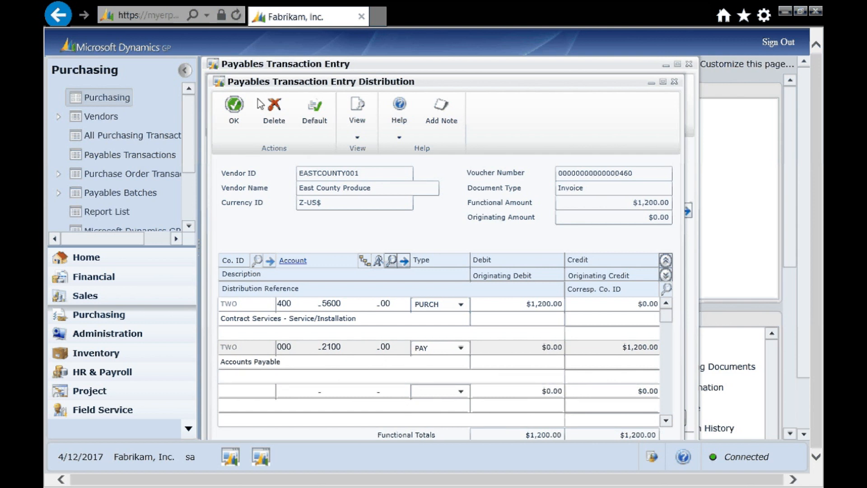
left_click(231, 107)
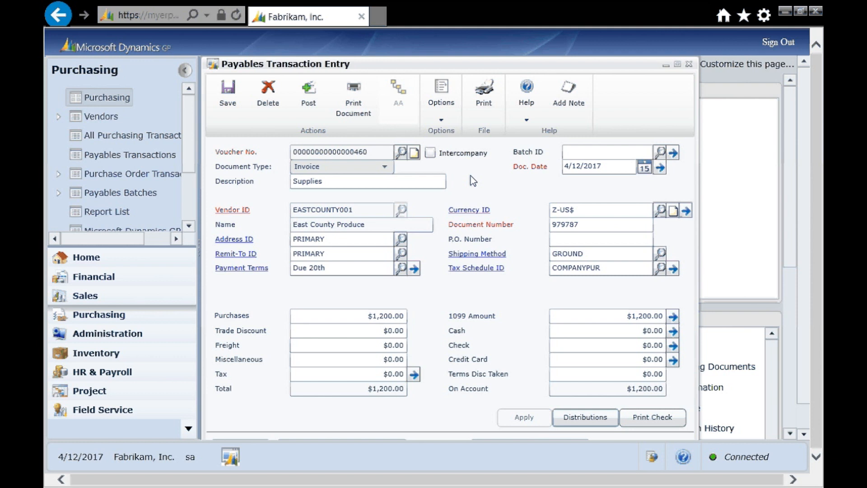
left_click(304, 88)
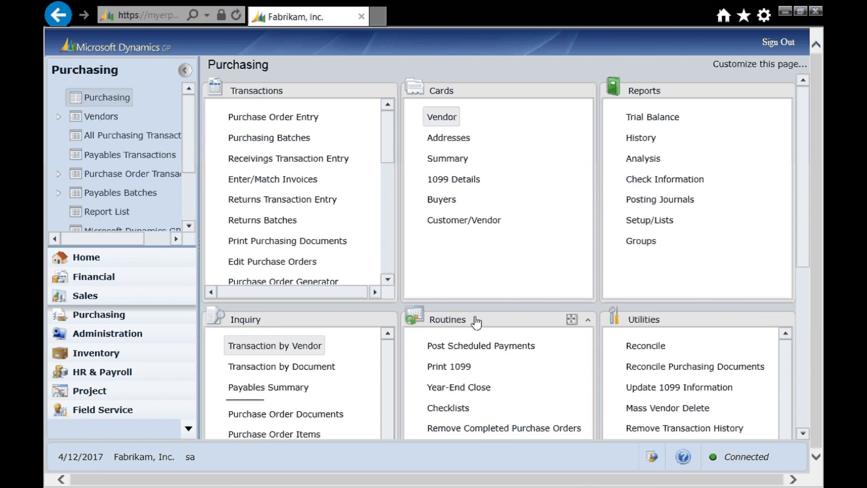
Open the payables check batch editor and add a new batch with the ID STEVEAP
scroll(386, 266, "down", 4)
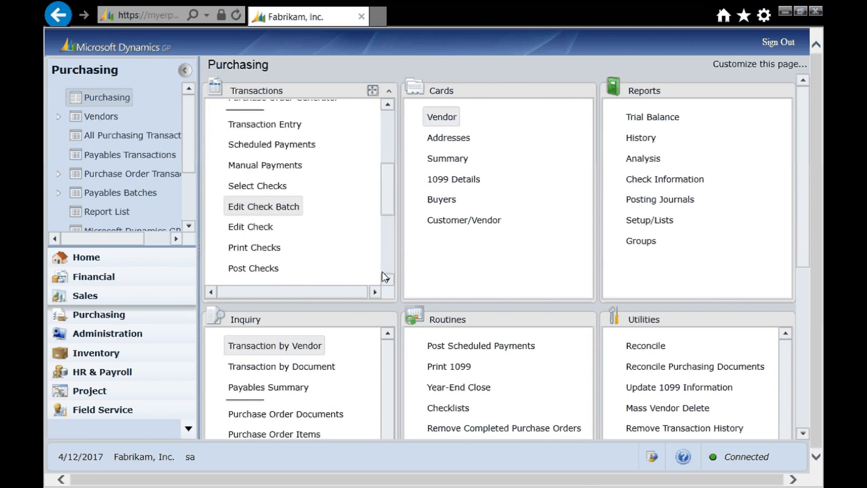
left_click(265, 206)
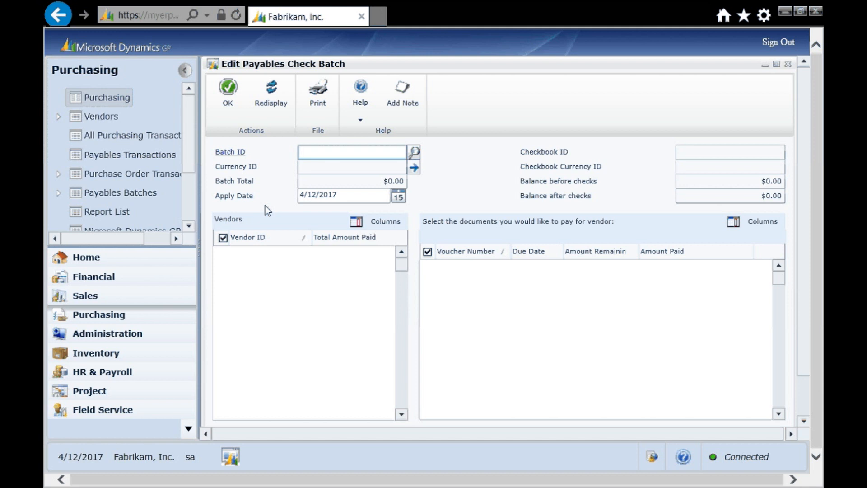
type("STEVEAP")
key("Tab")
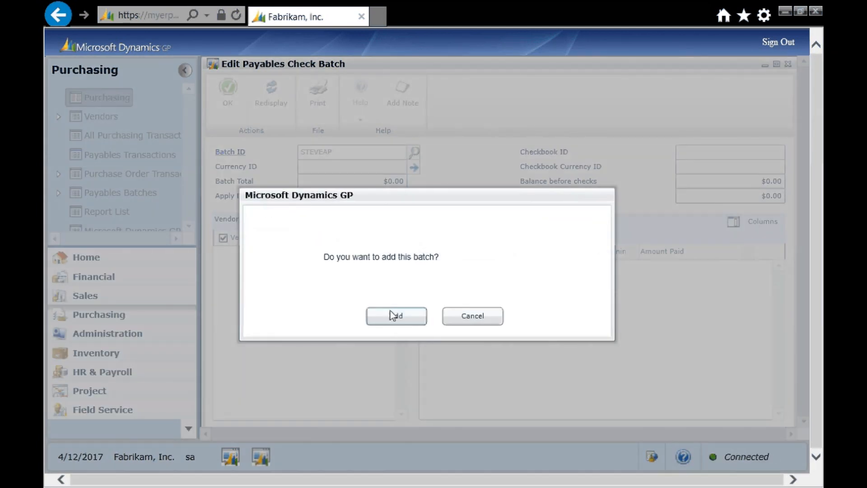
left_click(393, 315)
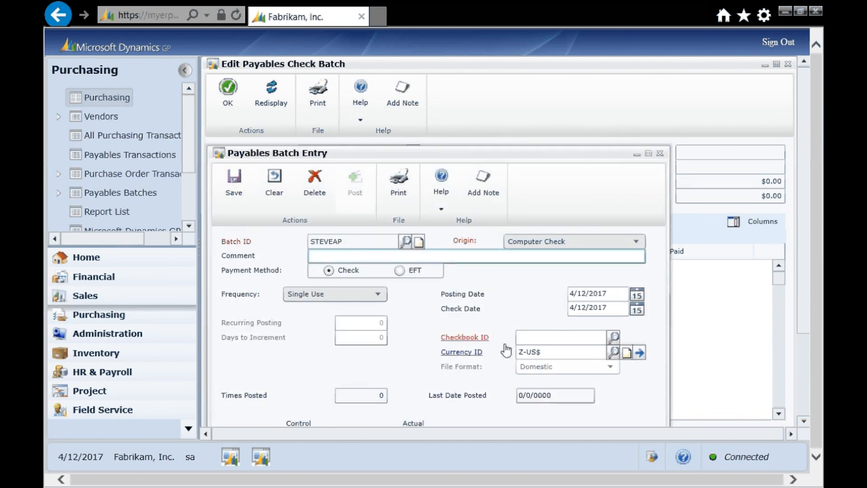
Assign the UPTOWN TRUST checkbook to the new check batch, leave the comment empty, and save the batch
left_click(584, 339)
left_click(613, 337)
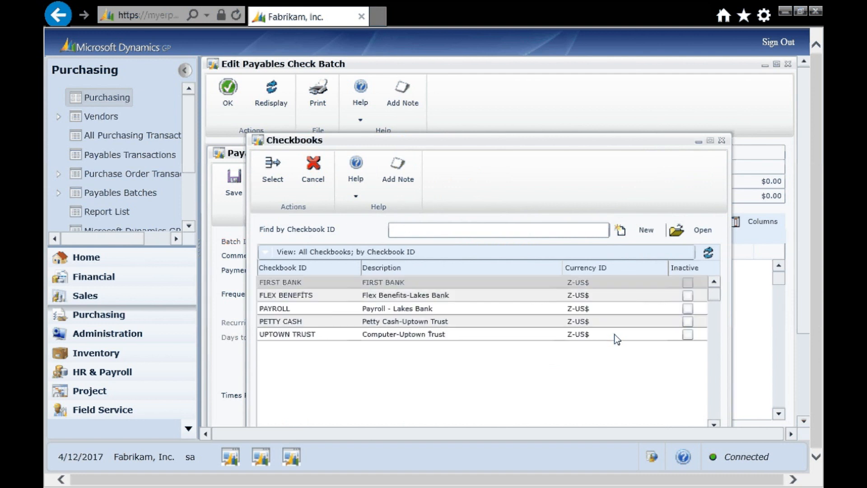
double_click(411, 334)
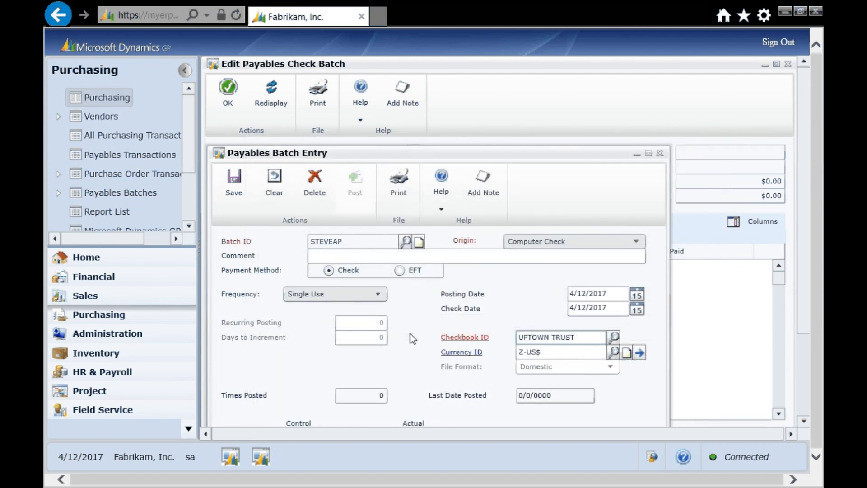
left_click(322, 257)
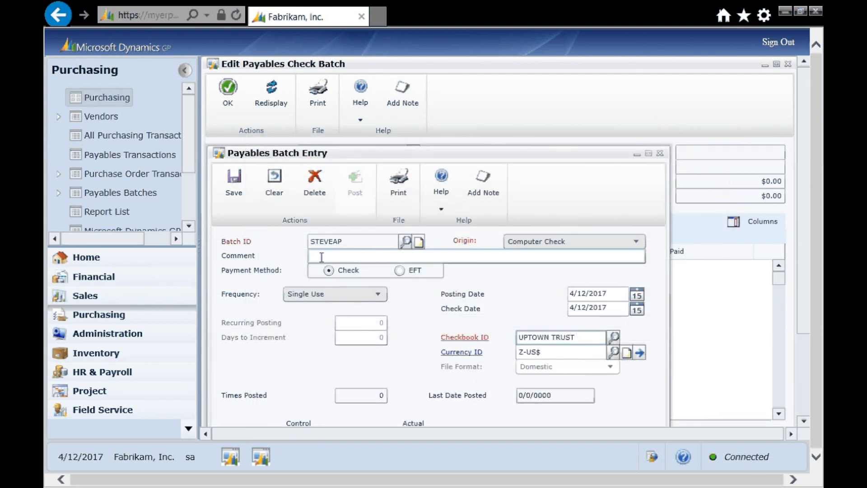
left_click(232, 185)
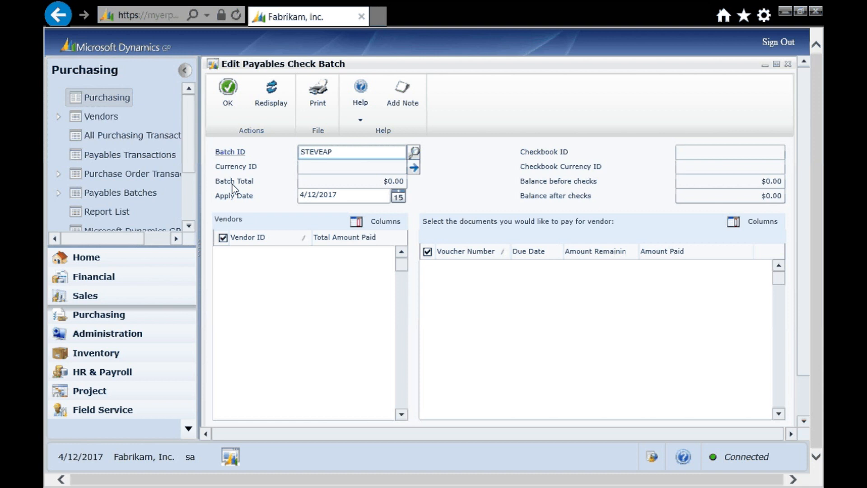
Load the STEVEAP batch into the check batch editor and mark vendor EASTCOUNTY001 for payment
key("Tab")
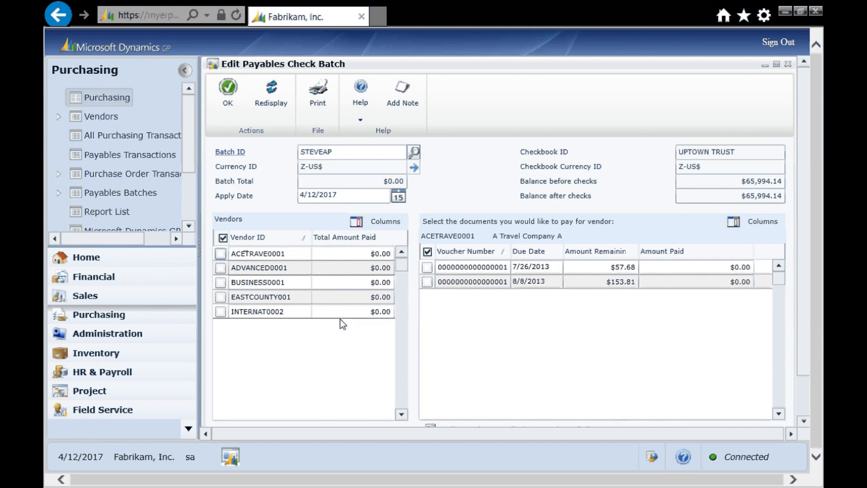
left_click(220, 297)
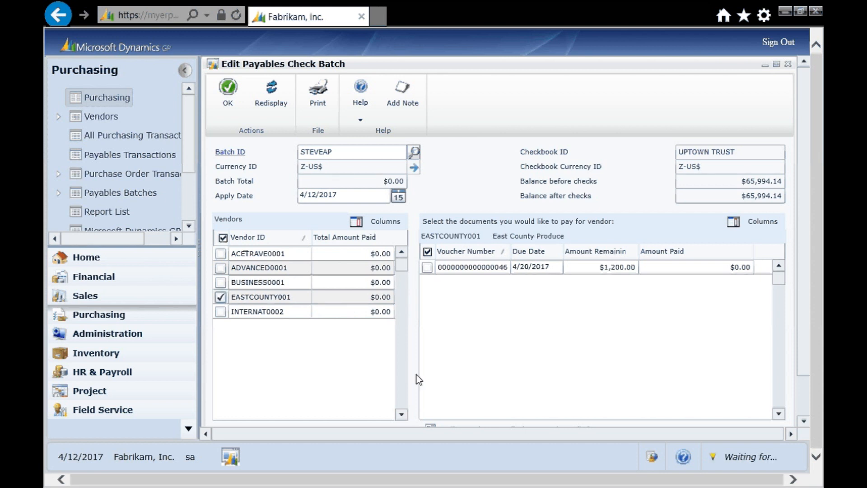
Select East County Produce's voucher due 4/20/2017 for payment and accept the check batch edits
left_click(427, 267)
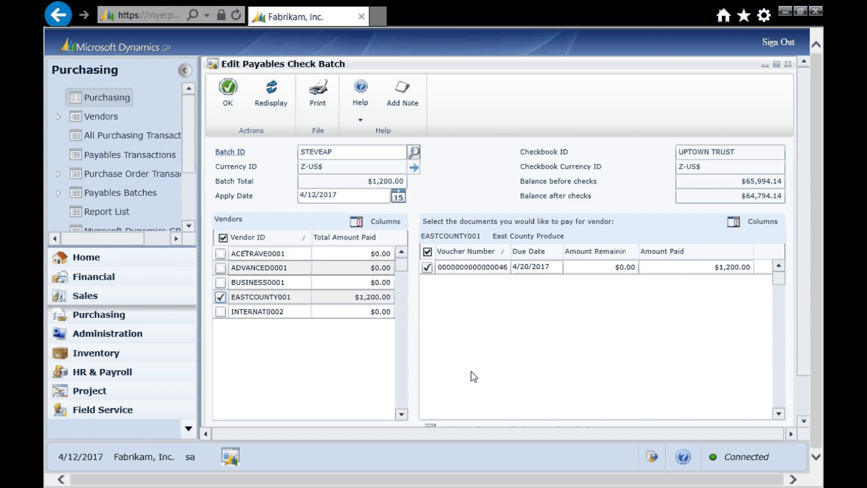
left_click(225, 89)
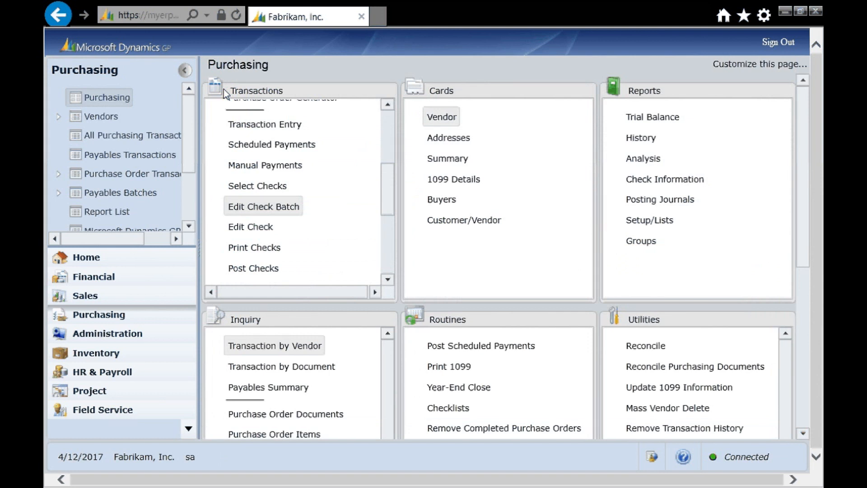
Reopen the STEVEAP batch in the payables check batch editor and proceed to printing its checks
left_click(284, 206)
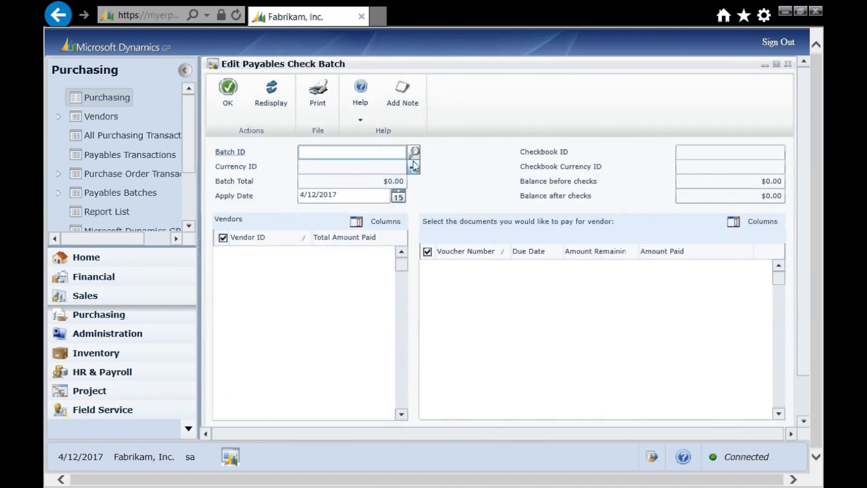
left_click(414, 153)
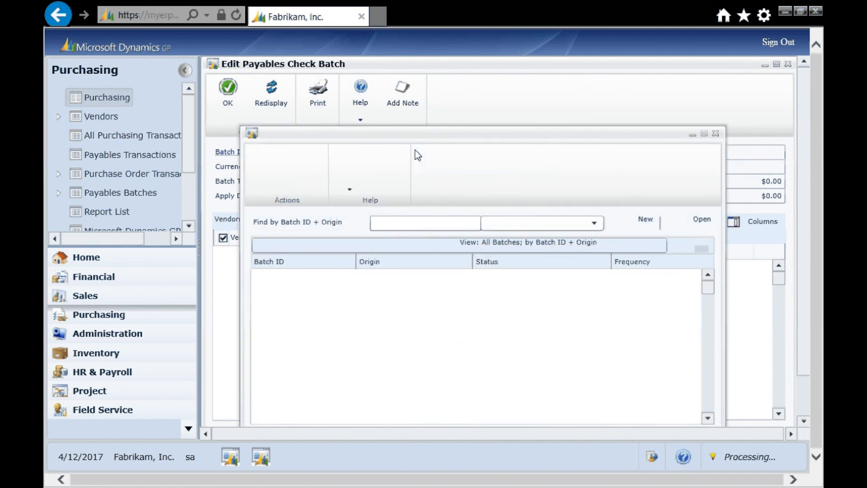
left_click(306, 299)
double_click(305, 298)
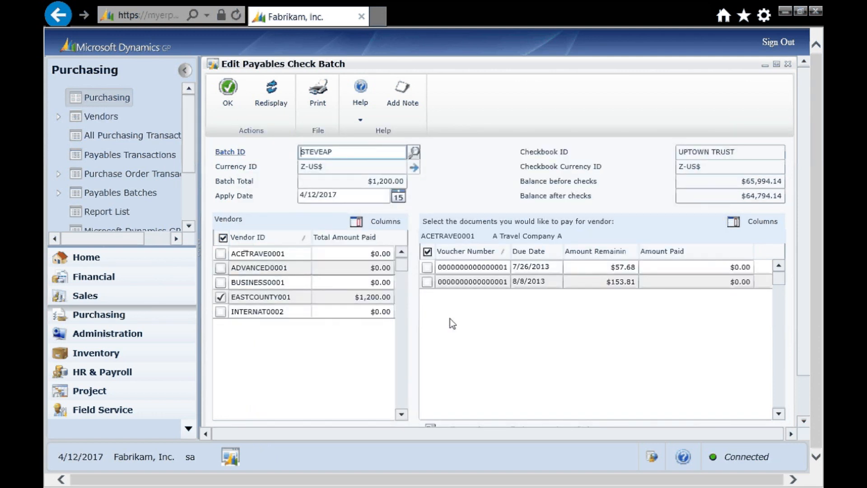
left_click(803, 407)
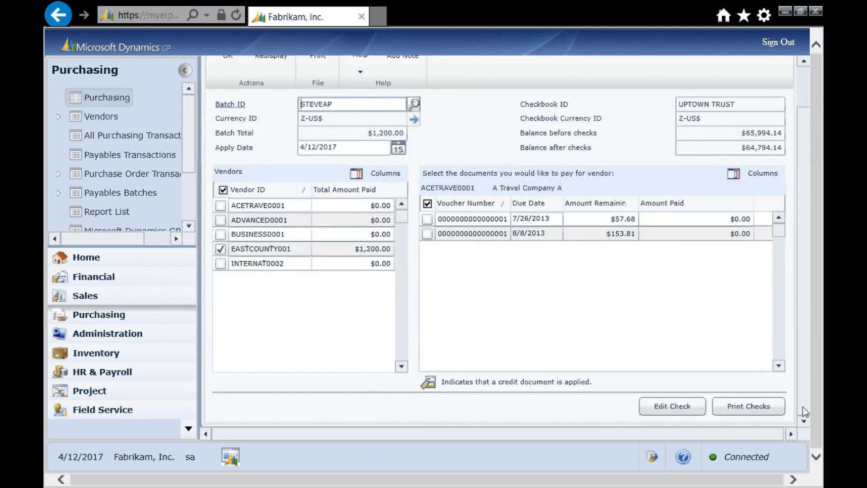
left_click(744, 405)
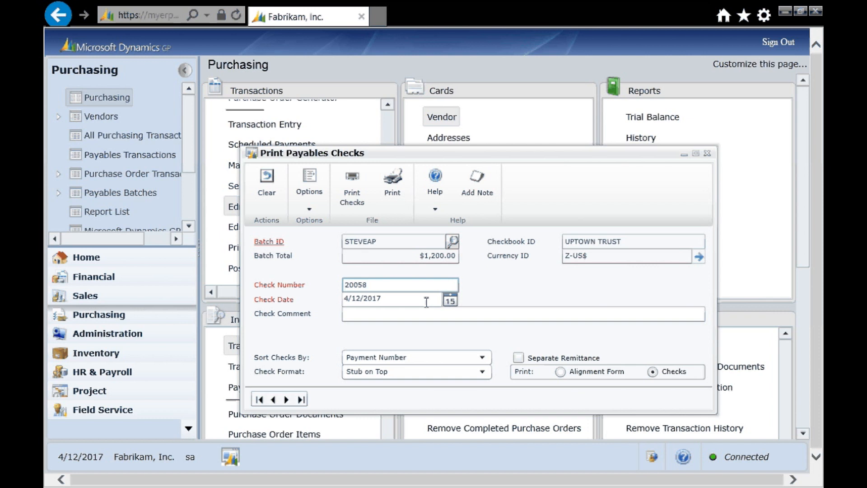
Print the checks to the screen in the Stub Top/Bottom - Graphical format, review the check output, and close it
left_click(480, 372)
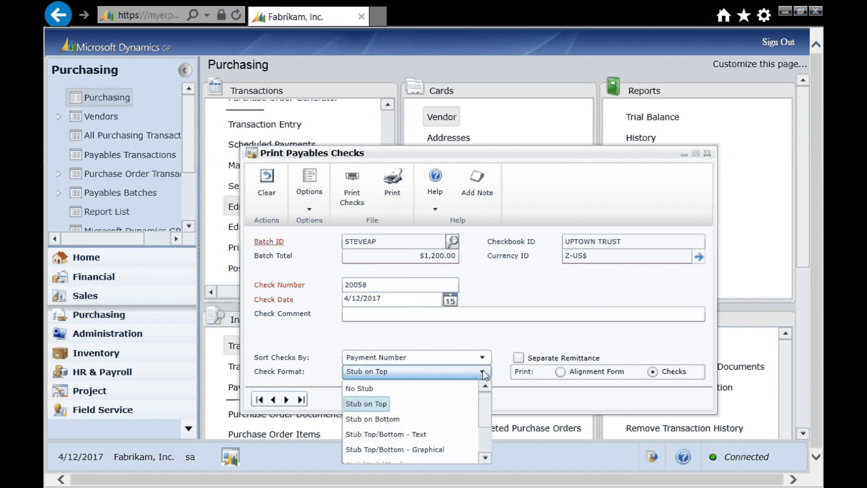
left_click(415, 450)
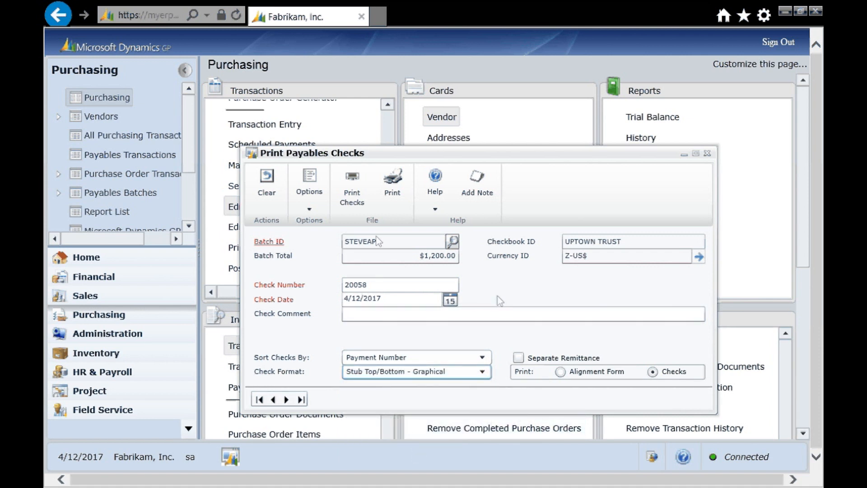
left_click(348, 191)
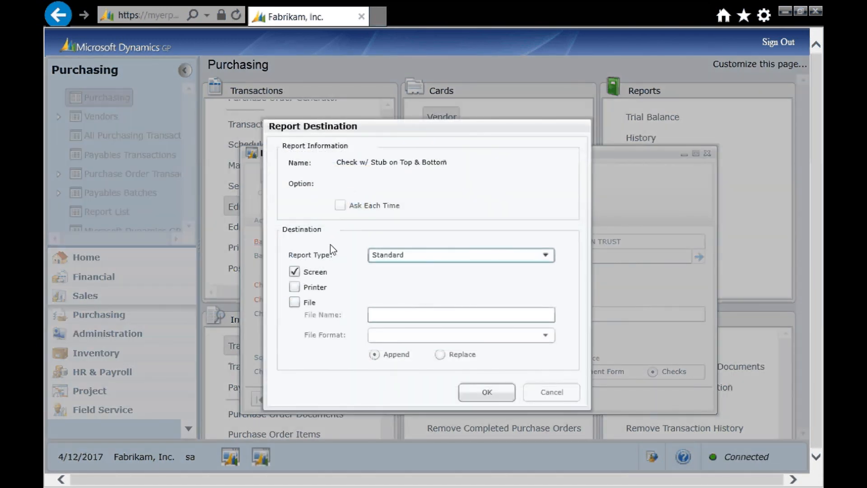
left_click(489, 394)
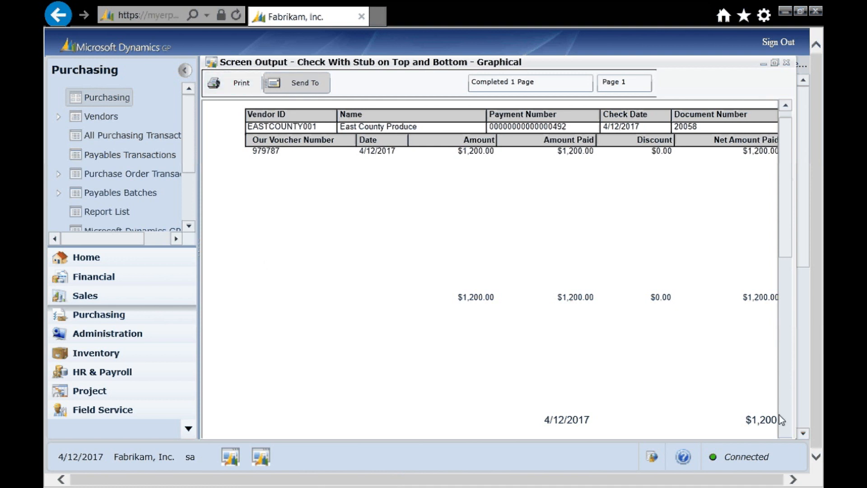
left_click(786, 426)
left_click(786, 426)
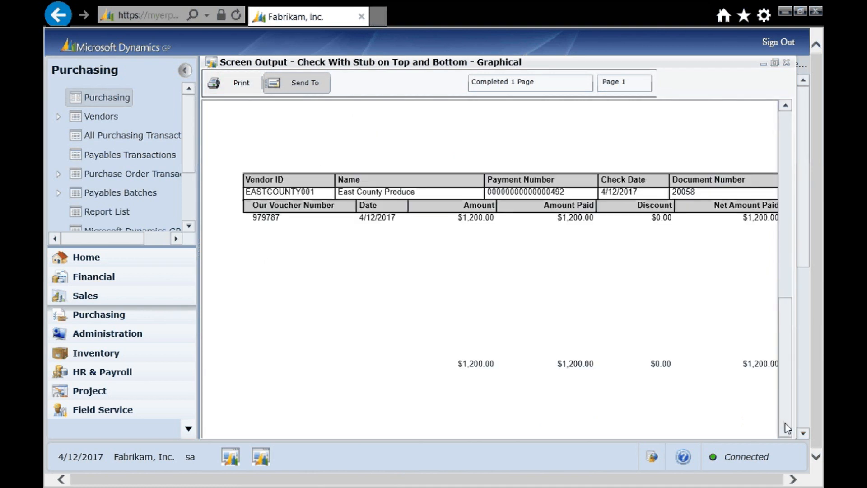
left_click_drag(786, 422, 804, 191)
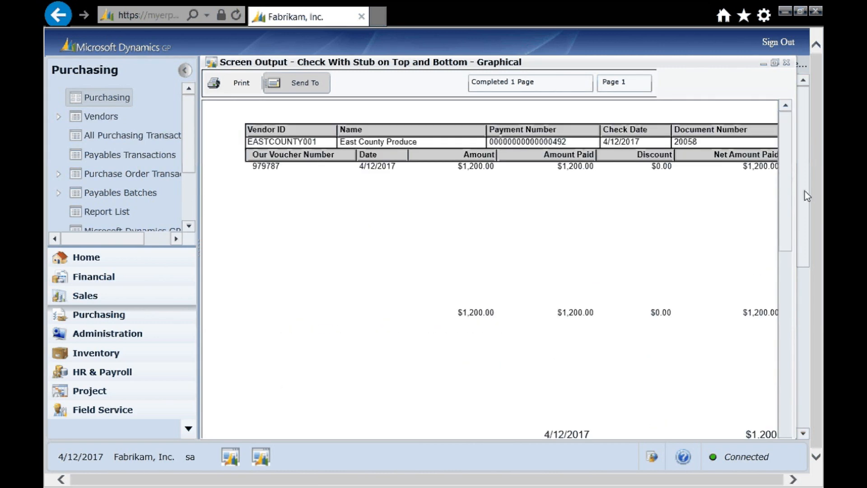
left_click(787, 63)
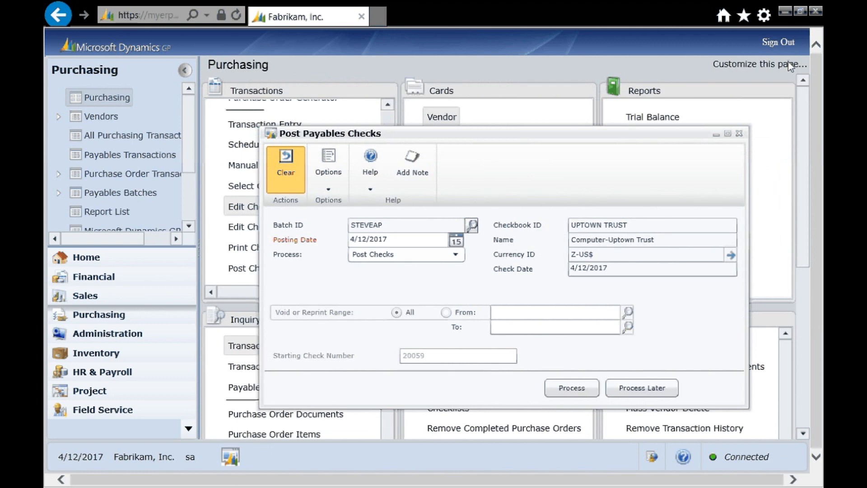
Review the processing options for the printed STEVEAP checks, keep Post Checks, and process the batch
left_click_drag(460, 134, 461, 118)
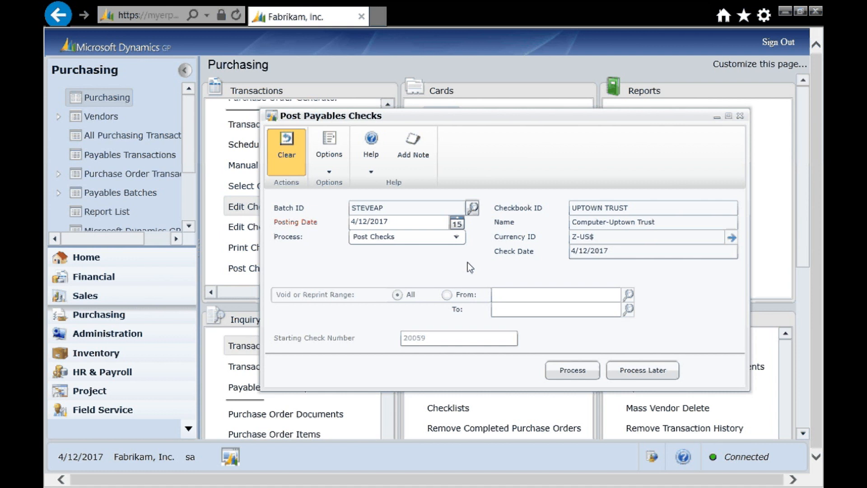
left_click(460, 237)
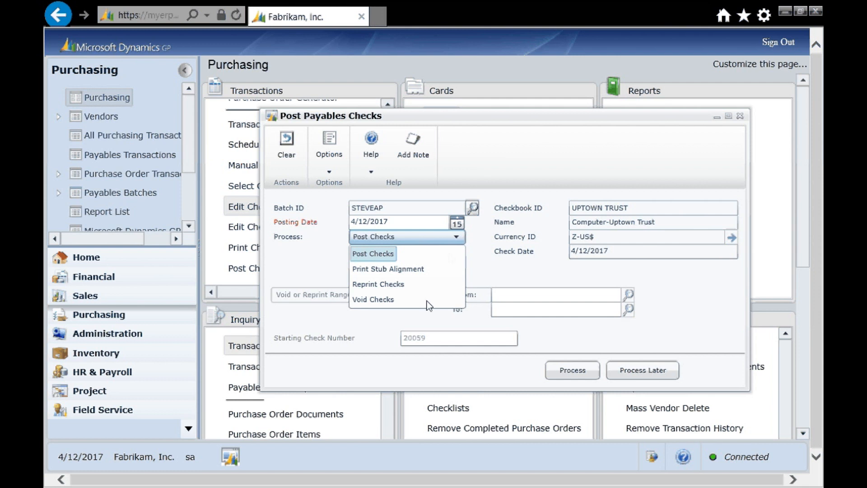
left_click(521, 282)
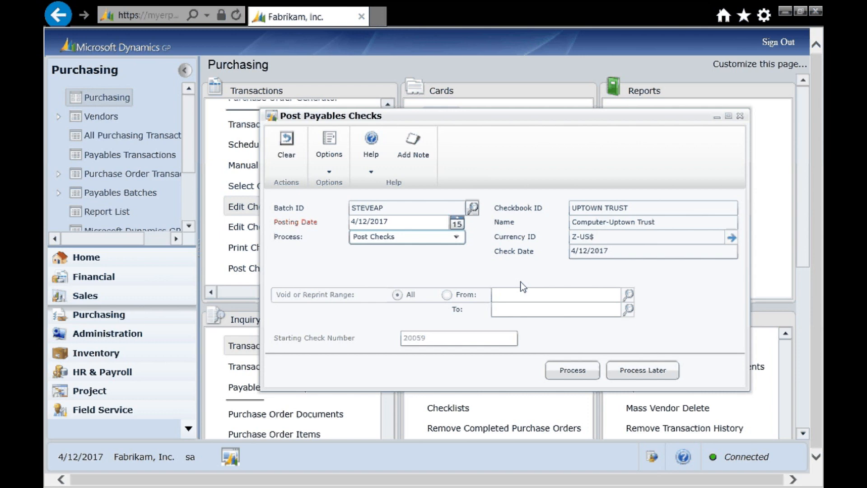
left_click(565, 373)
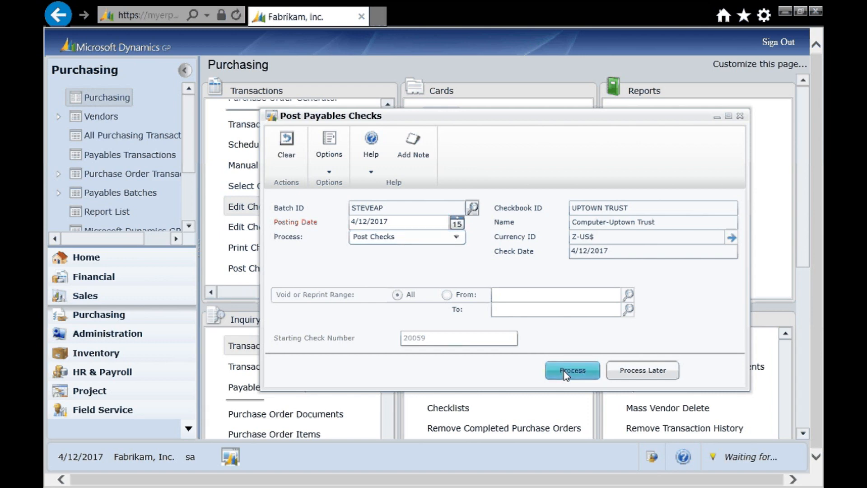